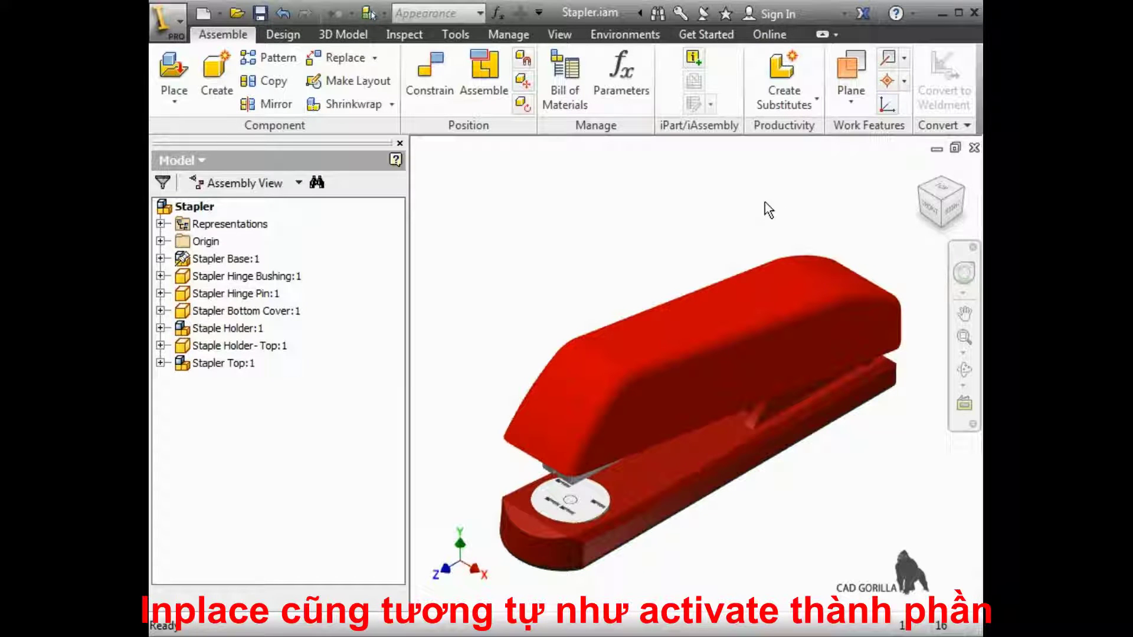
# View the stapler from below and open the Stapler Bottom Cover for in-place editing within the assembly
pyautogui.click(943, 227)
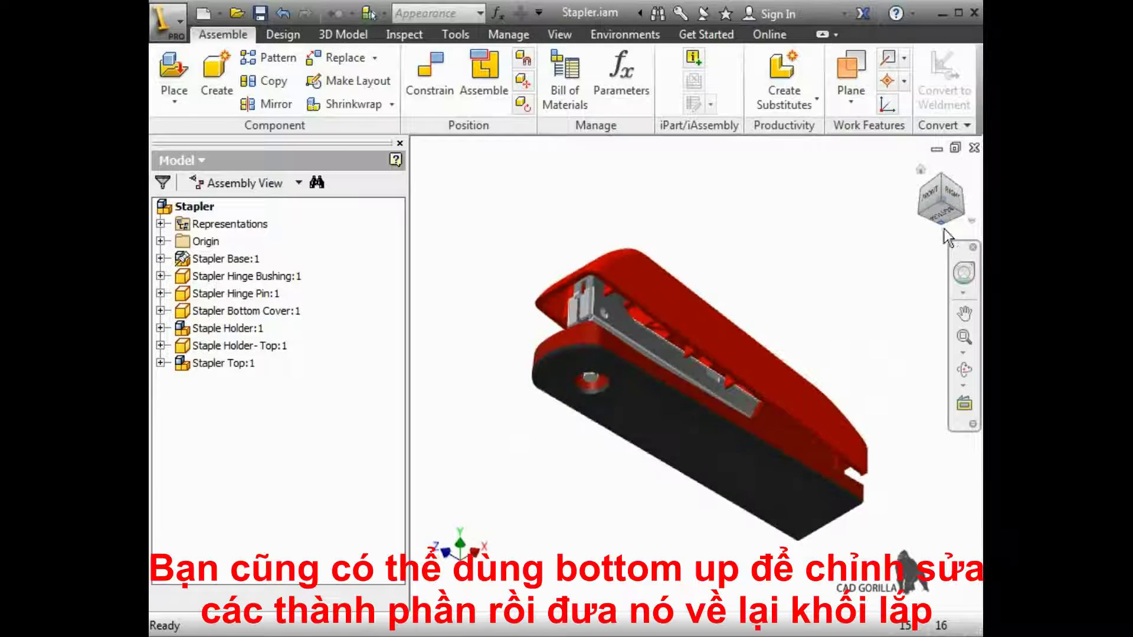
pyautogui.click(660, 429)
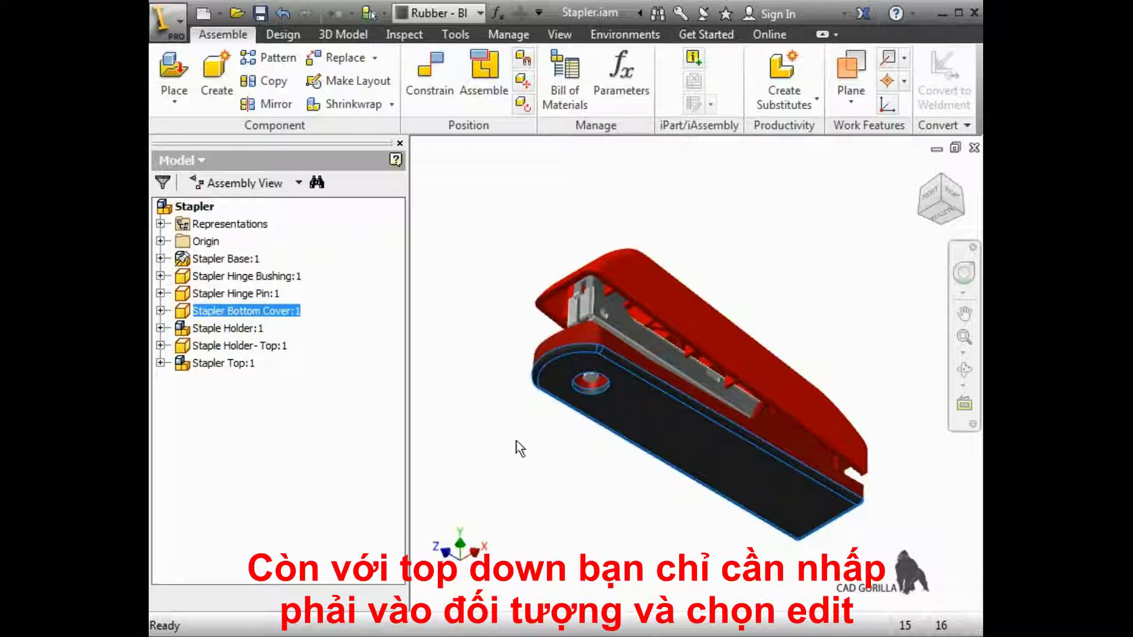
pyautogui.rightClick(515, 437)
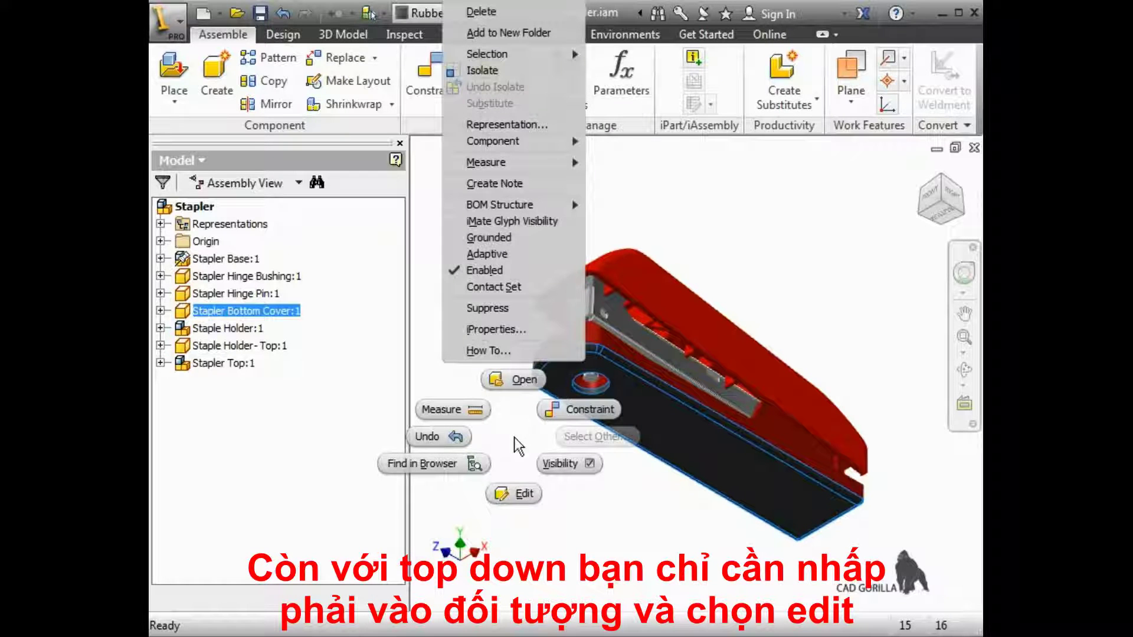
pyautogui.click(520, 493)
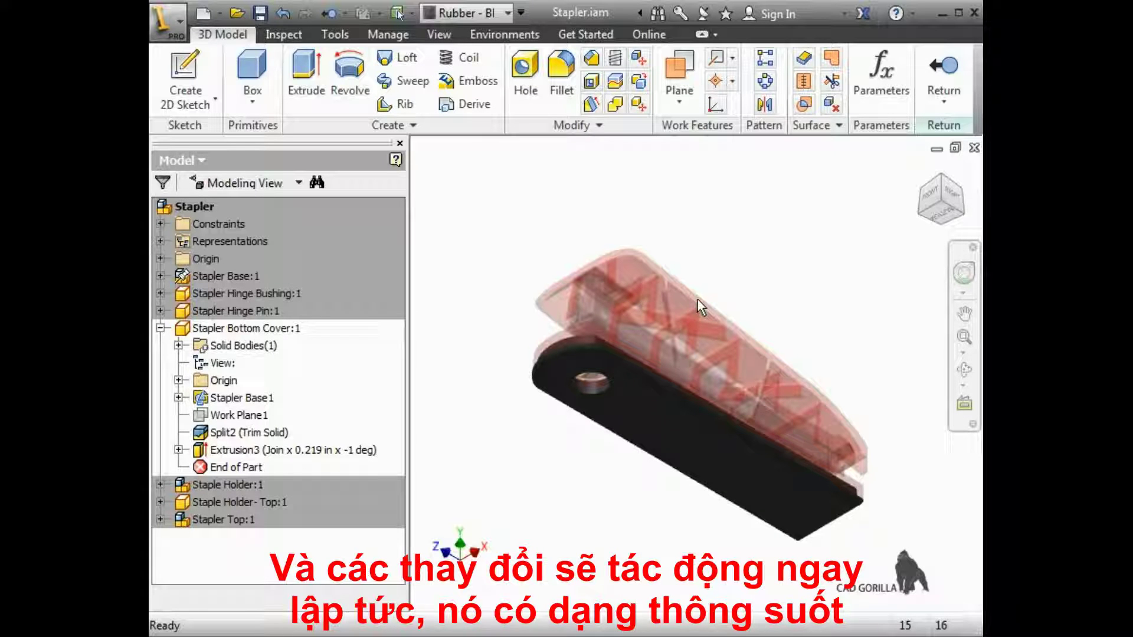
# Hide the Stapler Base component and finish the in-place edit of the Stapler Bottom Cover
pyautogui.click(919, 174)
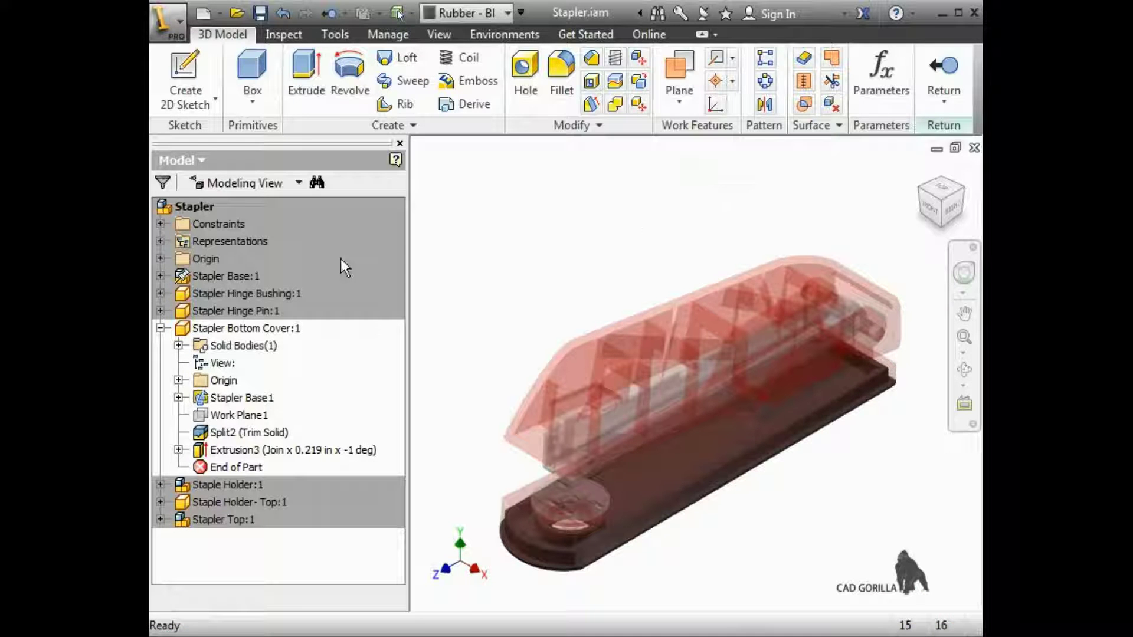
pyautogui.rightClick(228, 275)
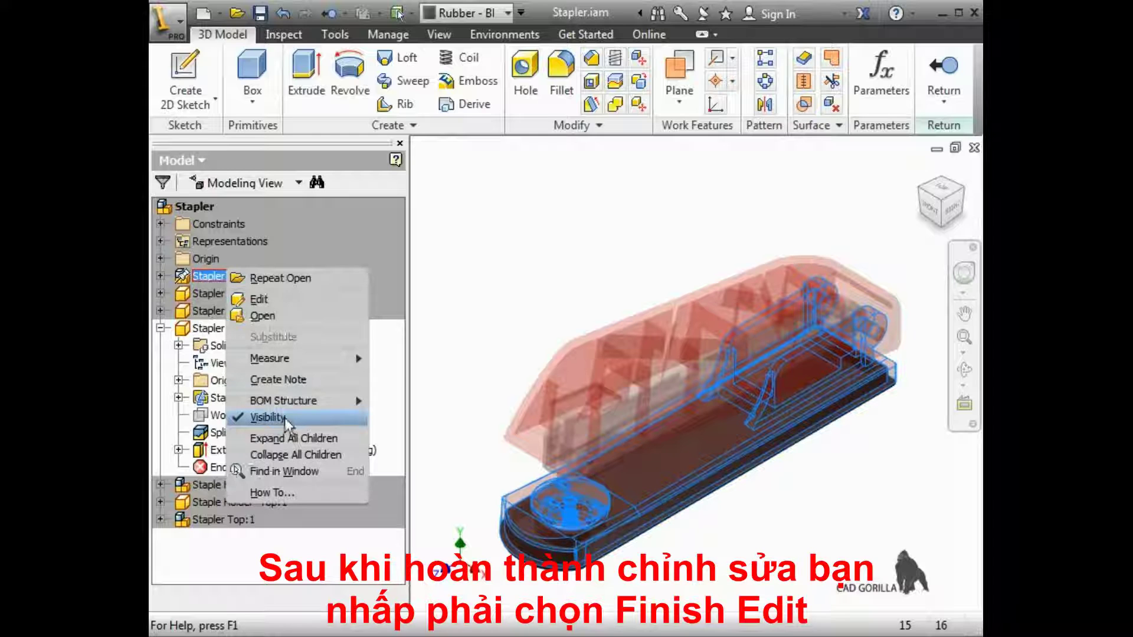
pyautogui.click(266, 417)
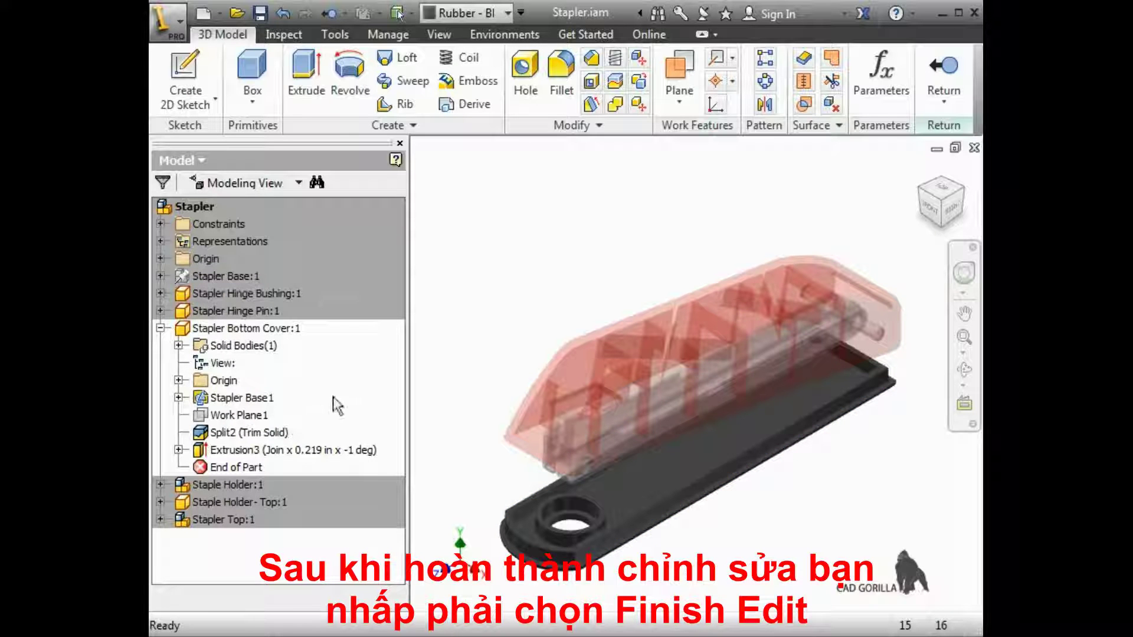
pyautogui.rightClick(478, 285)
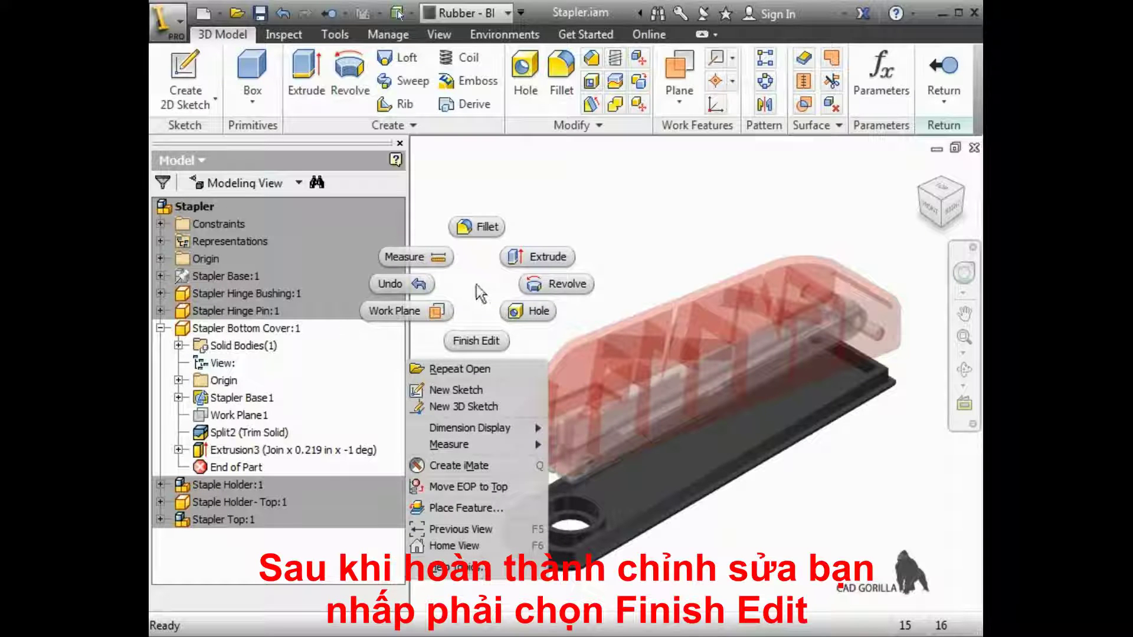
pyautogui.click(476, 341)
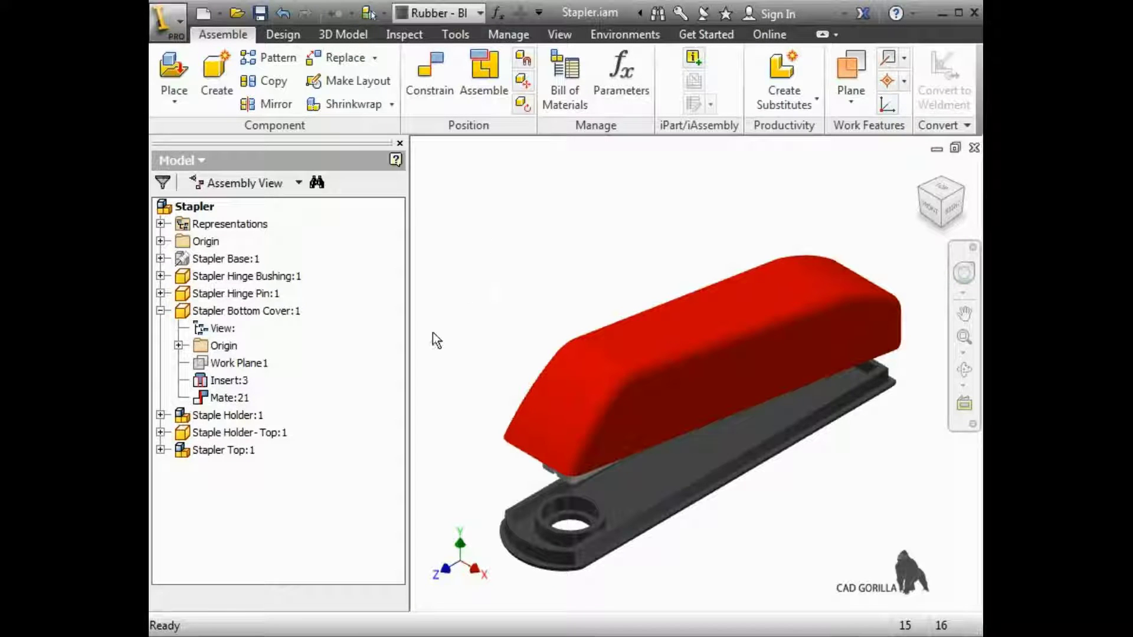
# Activate the Stapler Top subassembly and its Staple Ejector part in place, and return to the top-level assembly
pyautogui.doubleClick(188, 451)
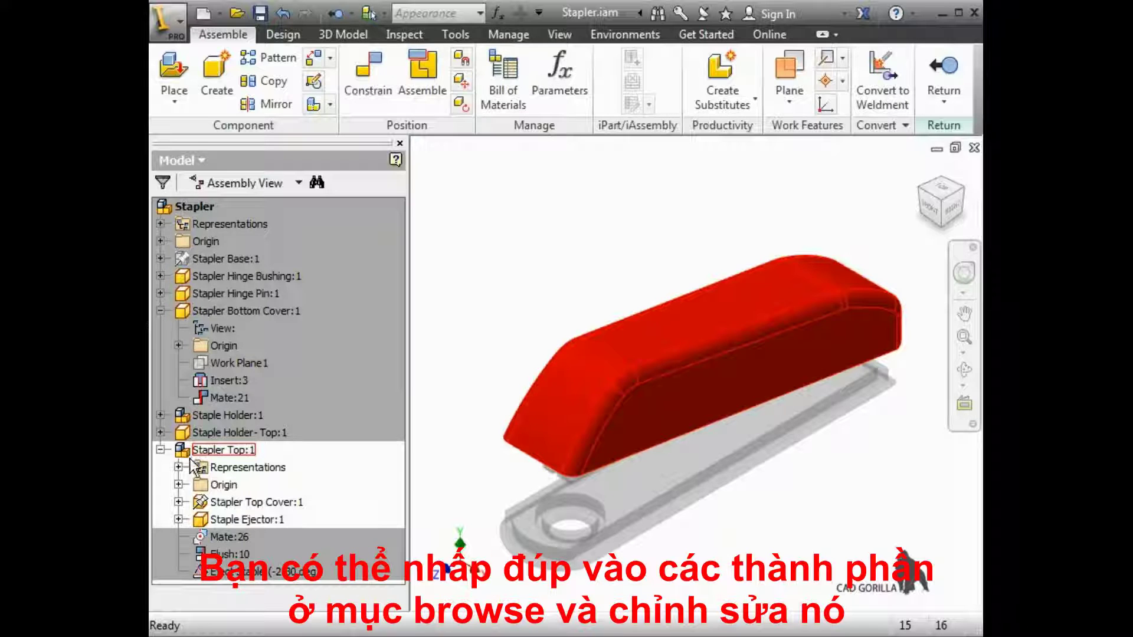
pyautogui.doubleClick(205, 521)
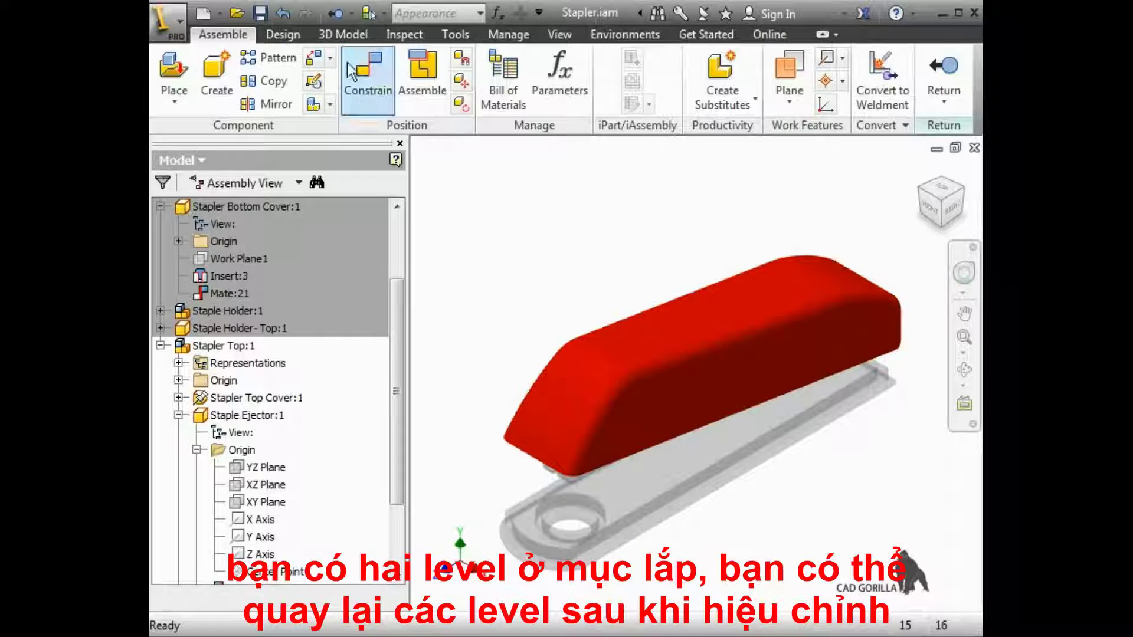
pyautogui.click(351, 15)
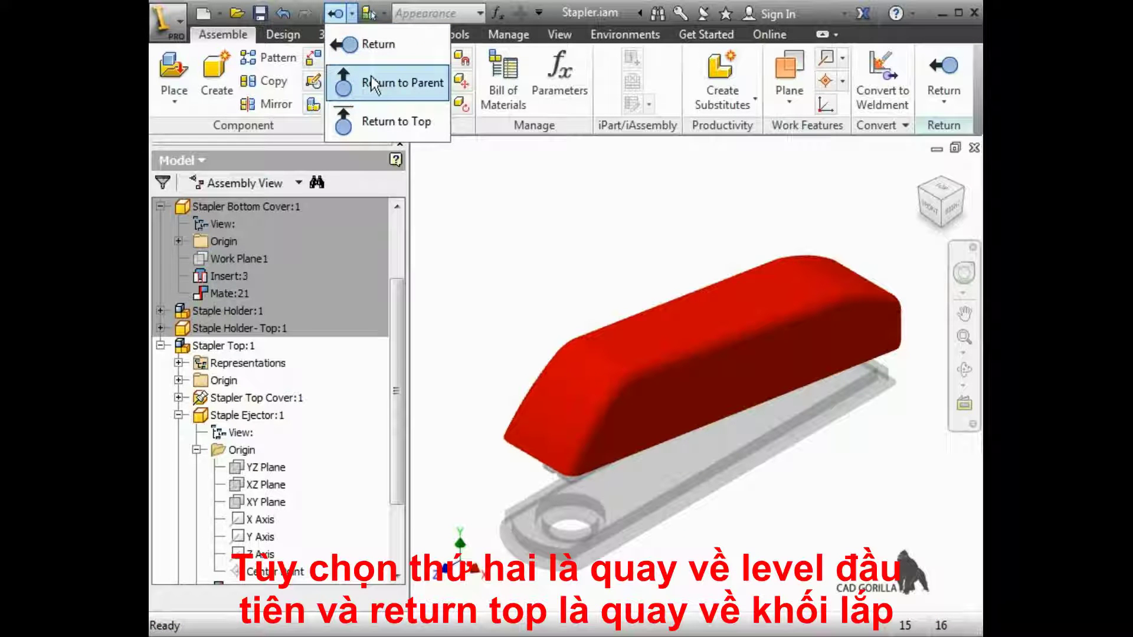
pyautogui.click(373, 120)
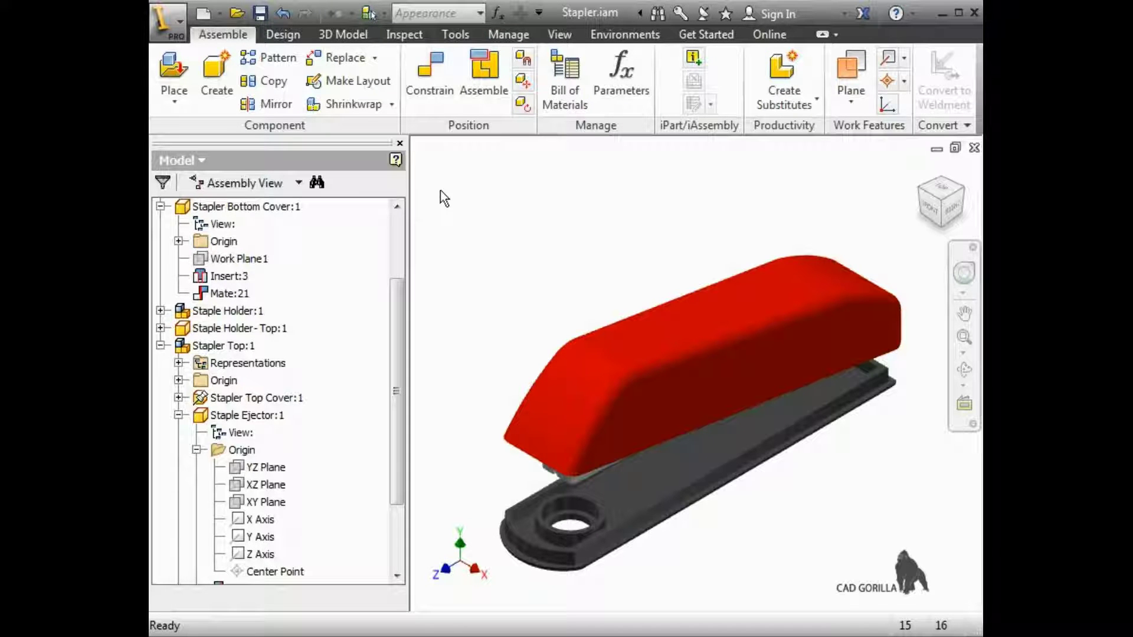
# Activate the Stapler Bottom Cover, switch to editing the Staple Ejector, and use Return to go back to the previous edit
pyautogui.doubleClick(554, 523)
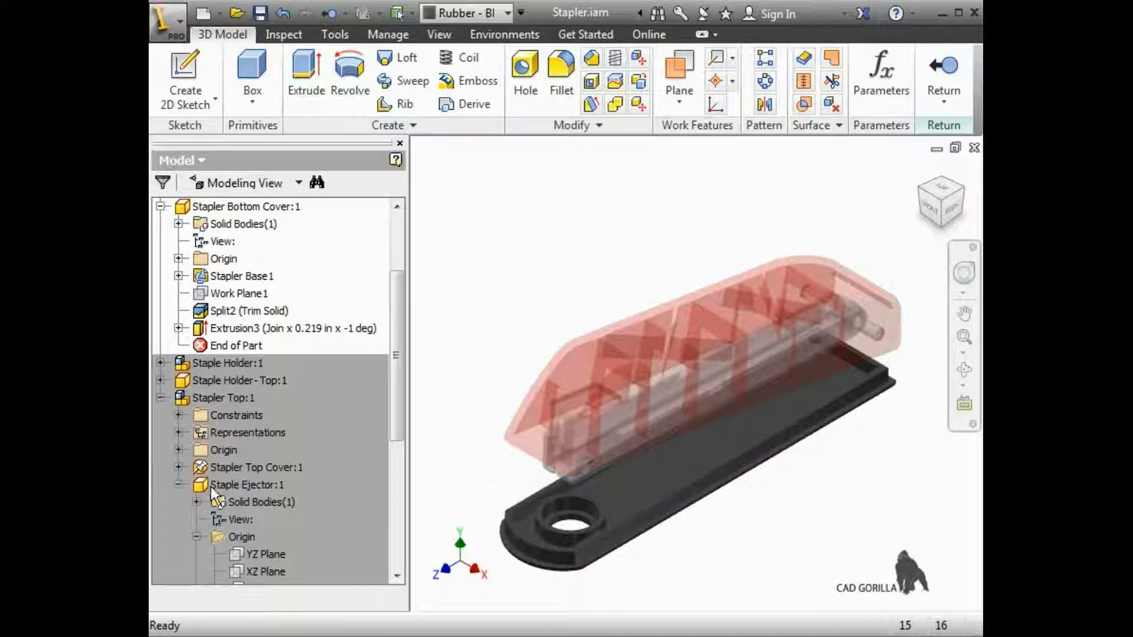
pyautogui.doubleClick(205, 487)
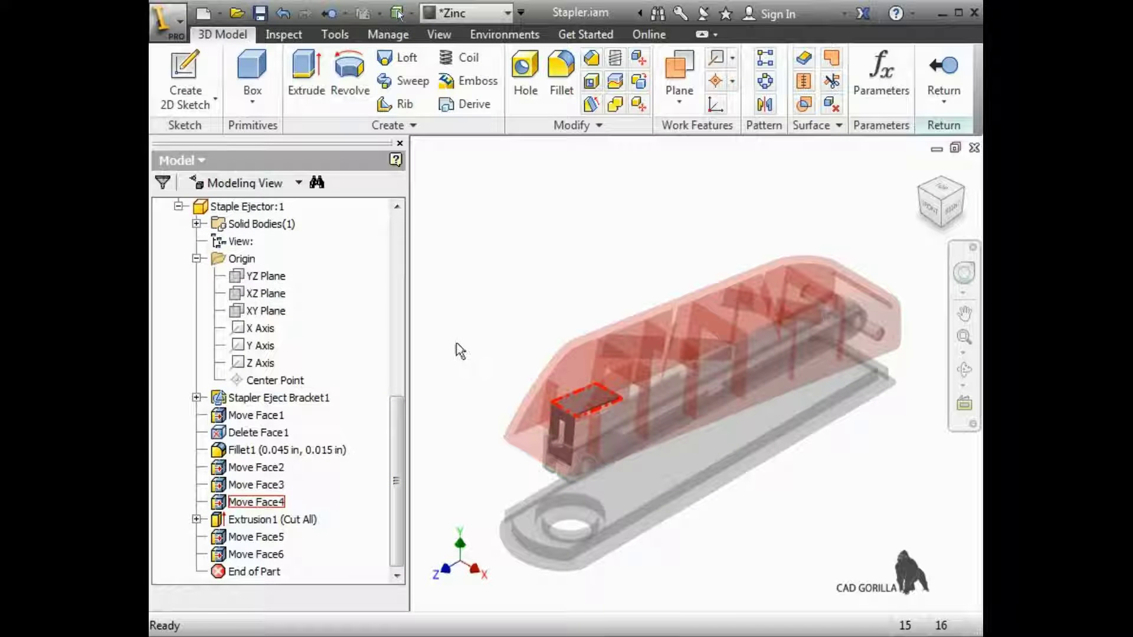
pyautogui.click(345, 13)
pyautogui.click(349, 45)
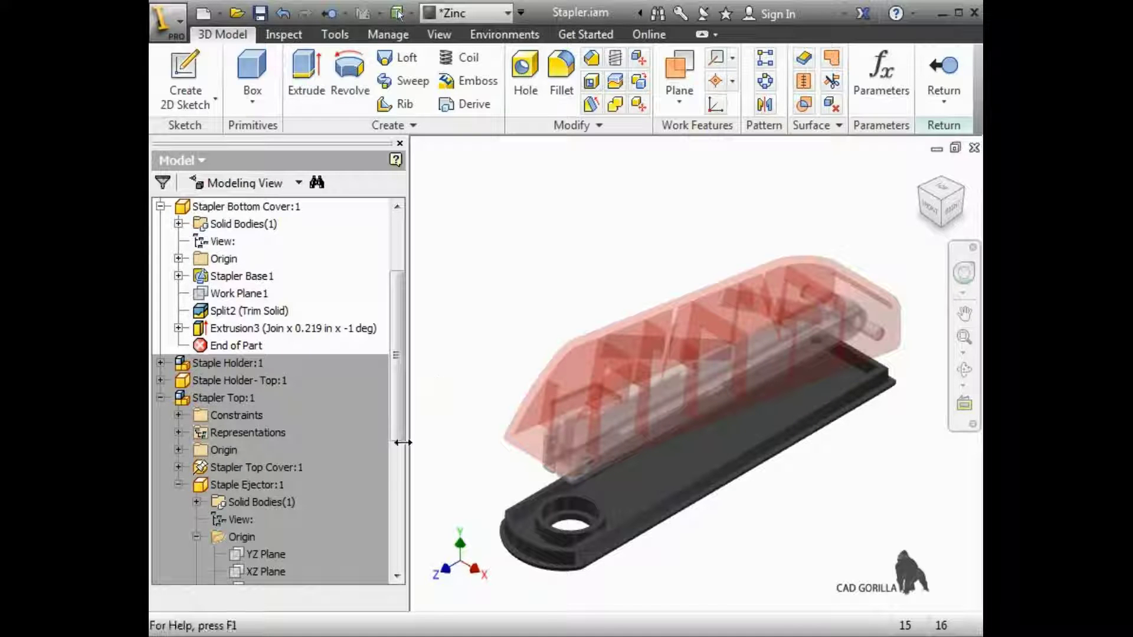
# Activate the Staple Ejector again and use Return to Parent to go up to the Stapler Top subassembly
pyautogui.doubleClick(207, 482)
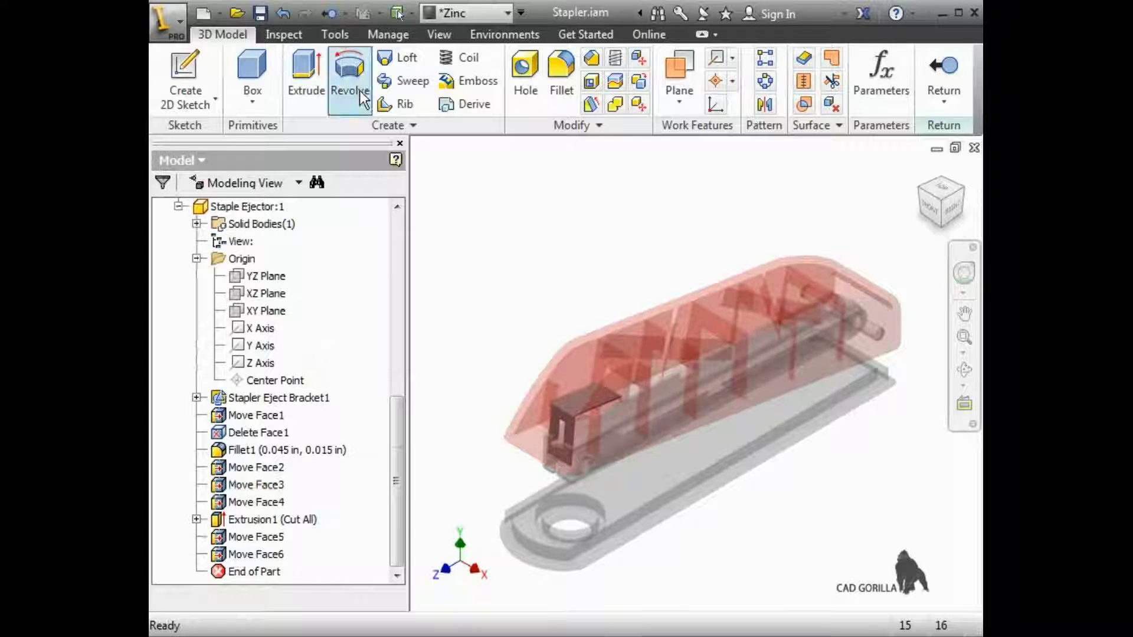
pyautogui.click(345, 13)
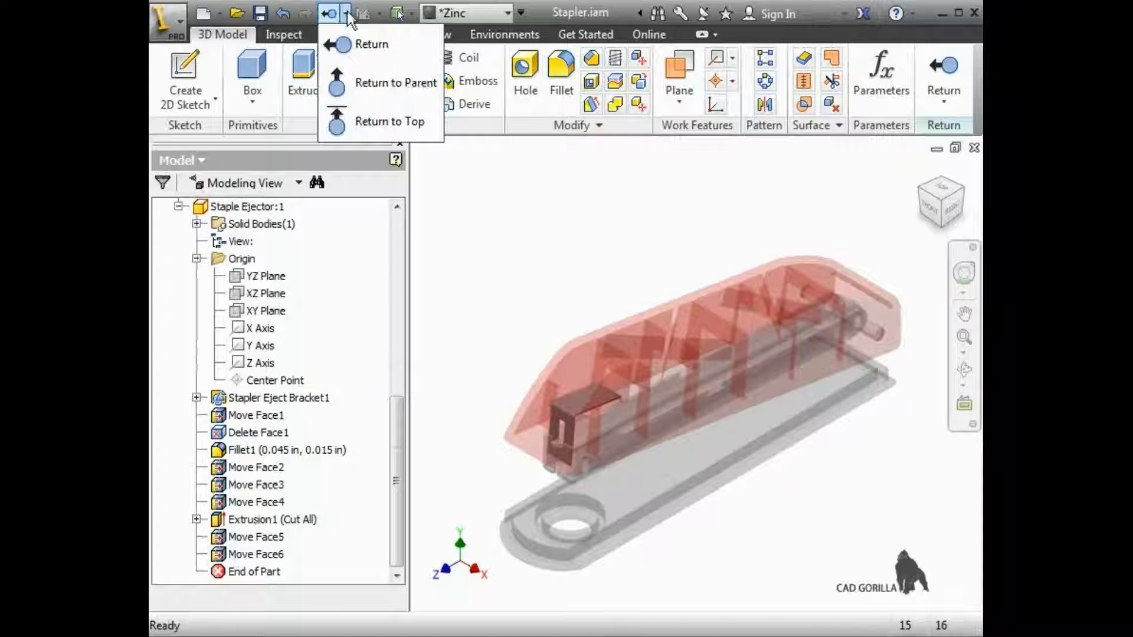
pyautogui.click(354, 83)
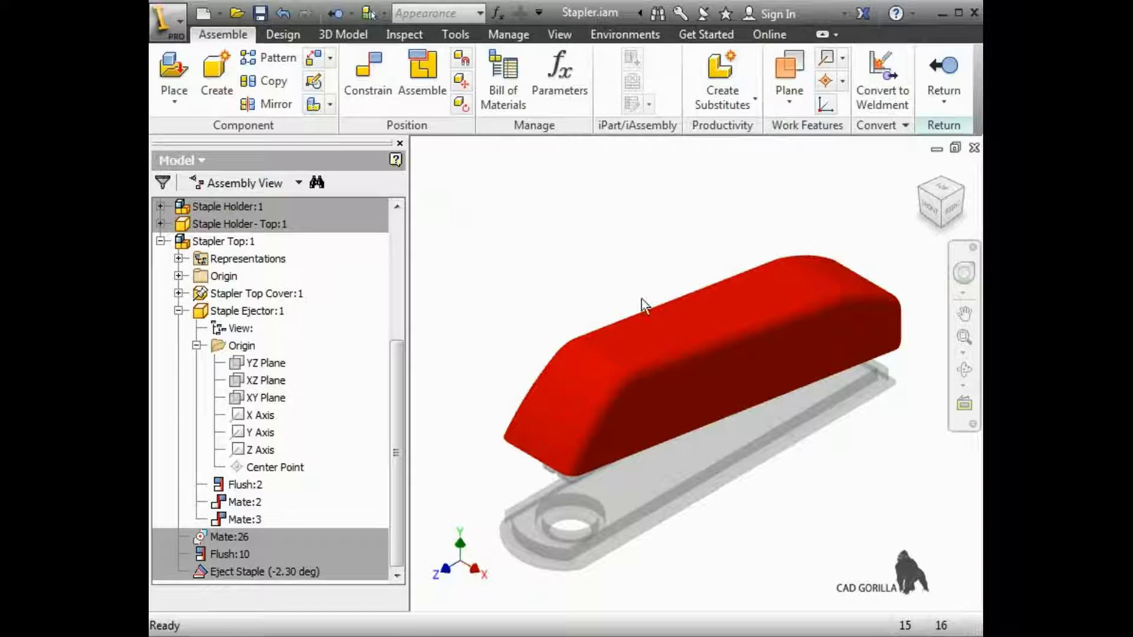
# Edit the Stapler Top Cover in place and start a 2D sketch on its flat side face
pyautogui.doubleClick(678, 331)
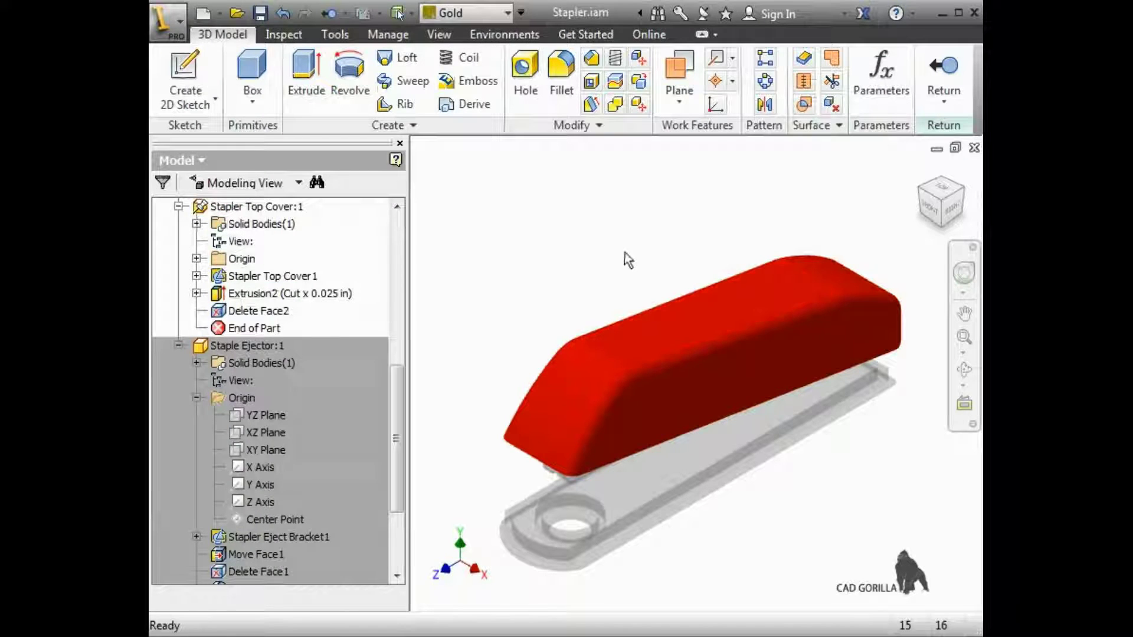
pyautogui.click(951, 212)
pyautogui.click(184, 76)
pyautogui.click(646, 359)
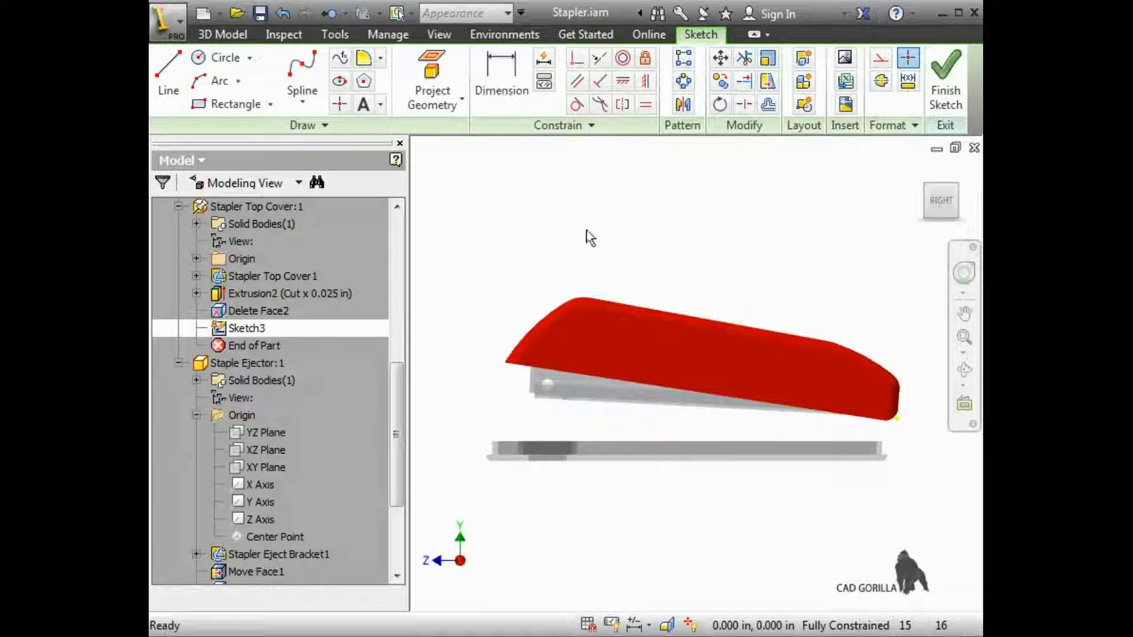
# Sketch a circle centred near the middle of the top cover's side, slightly larger than the cover's height
pyautogui.click(220, 57)
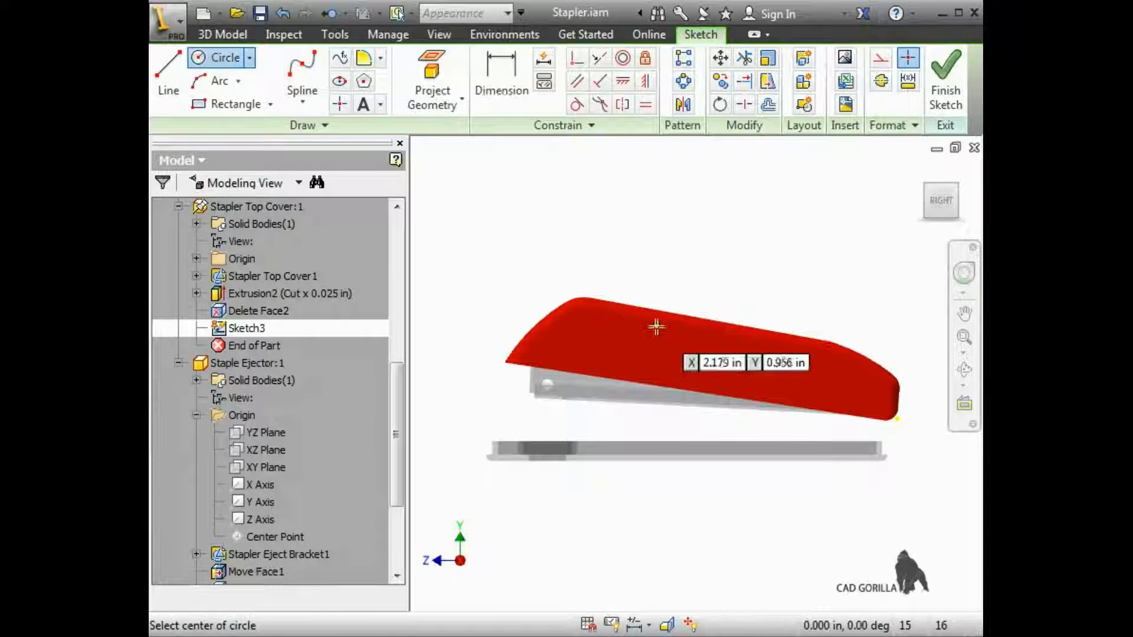
pyautogui.click(702, 350)
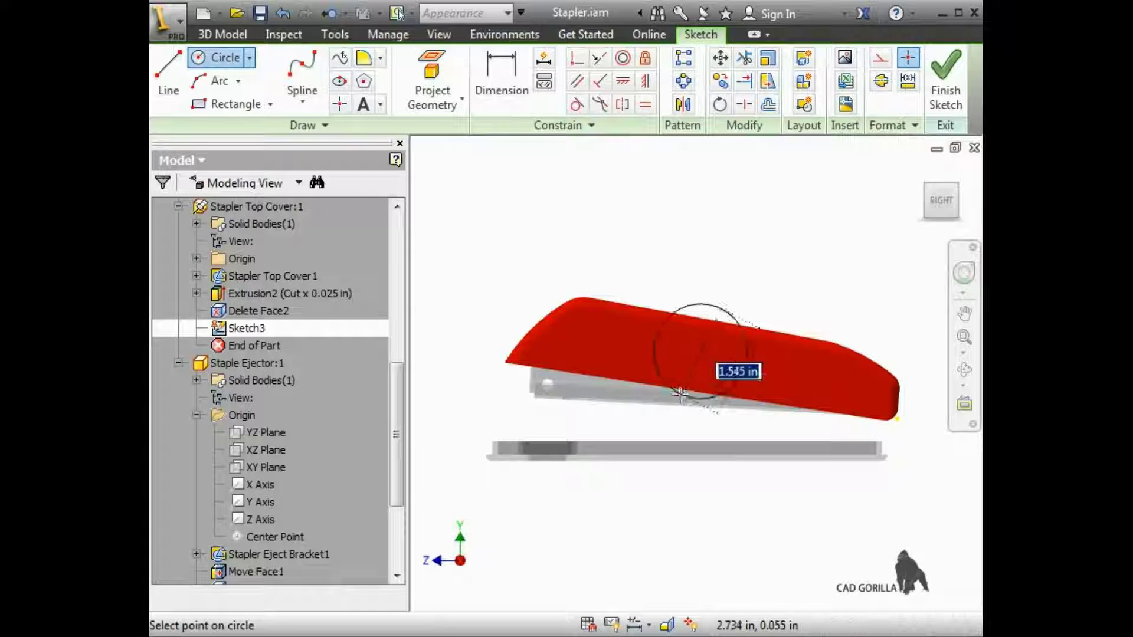
pyautogui.click(746, 394)
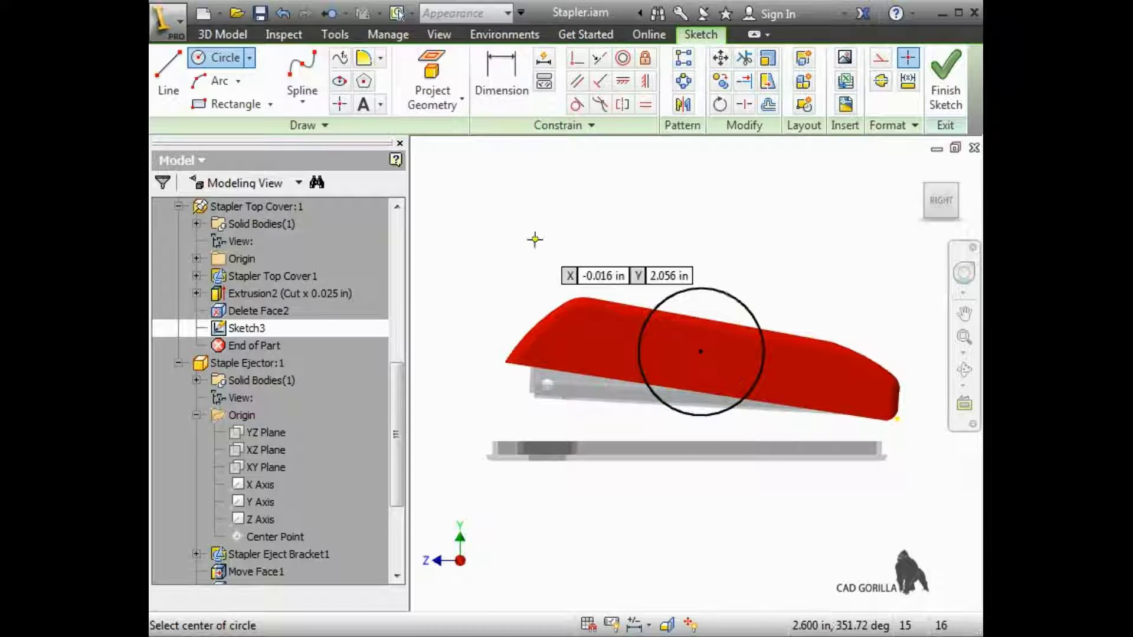
# Extrude the circle as a cut through the whole Stapler Top Cover, with the extent set to All
pyautogui.click(244, 34)
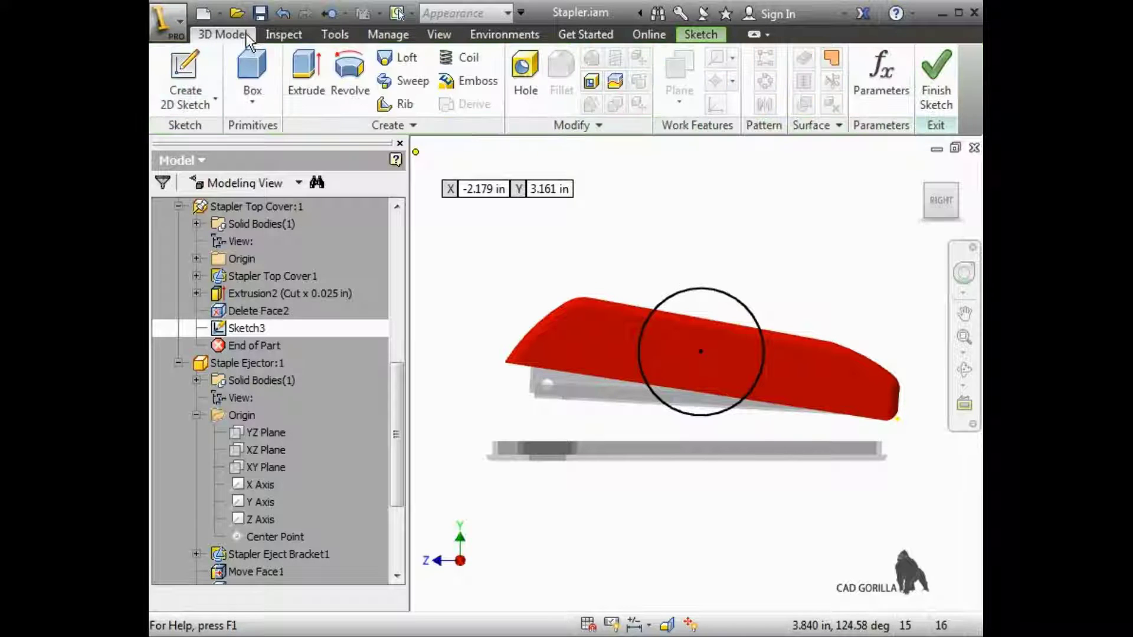
pyautogui.click(312, 79)
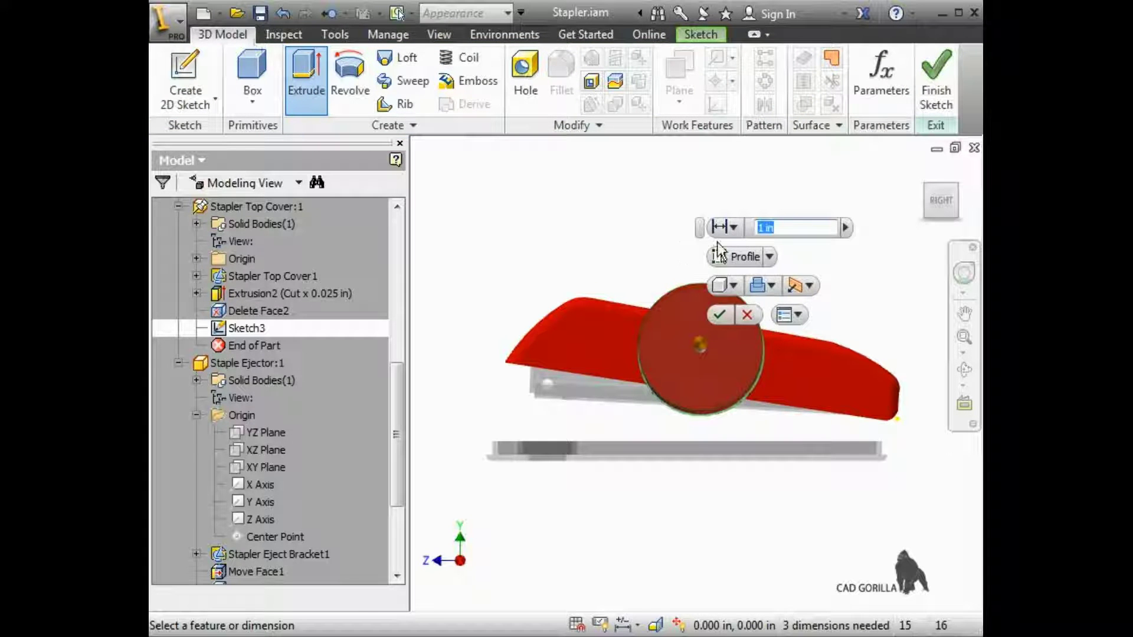
pyautogui.click(732, 229)
pyautogui.click(746, 330)
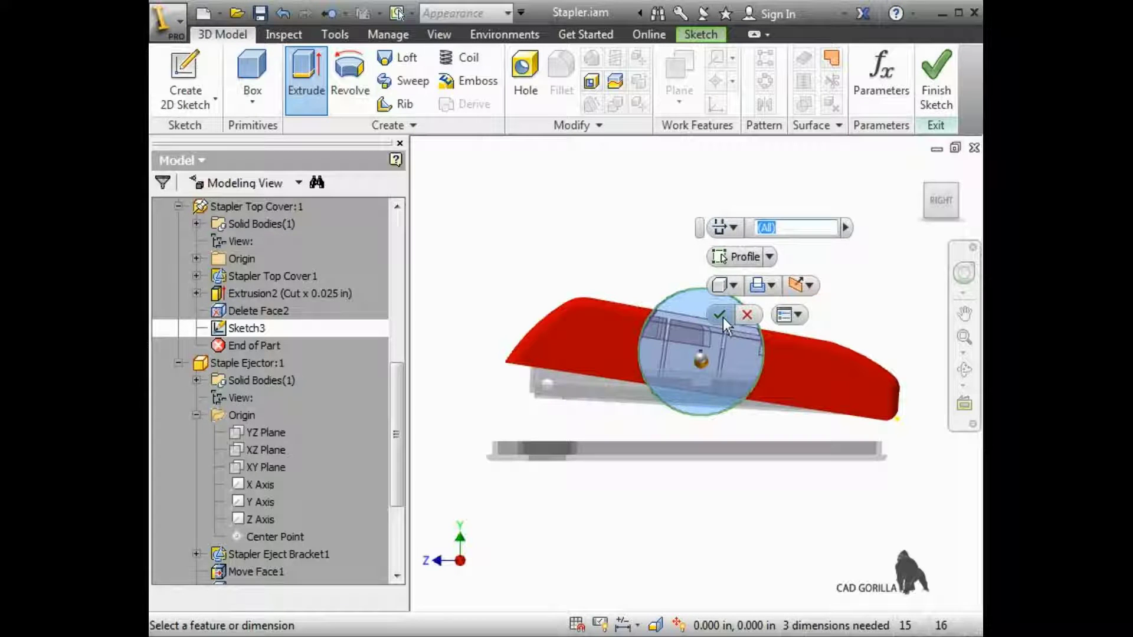
pyautogui.click(723, 317)
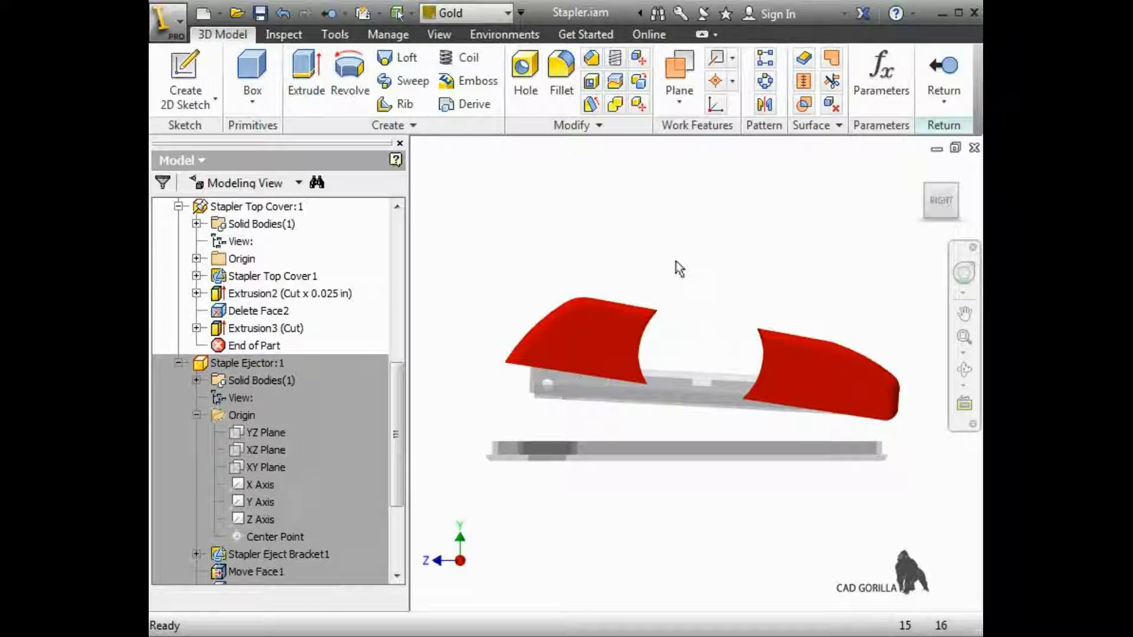
# Finish editing the Stapler Top Cover and switch the model browser from Assembly View to Modeling View
pyautogui.rightClick(674, 207)
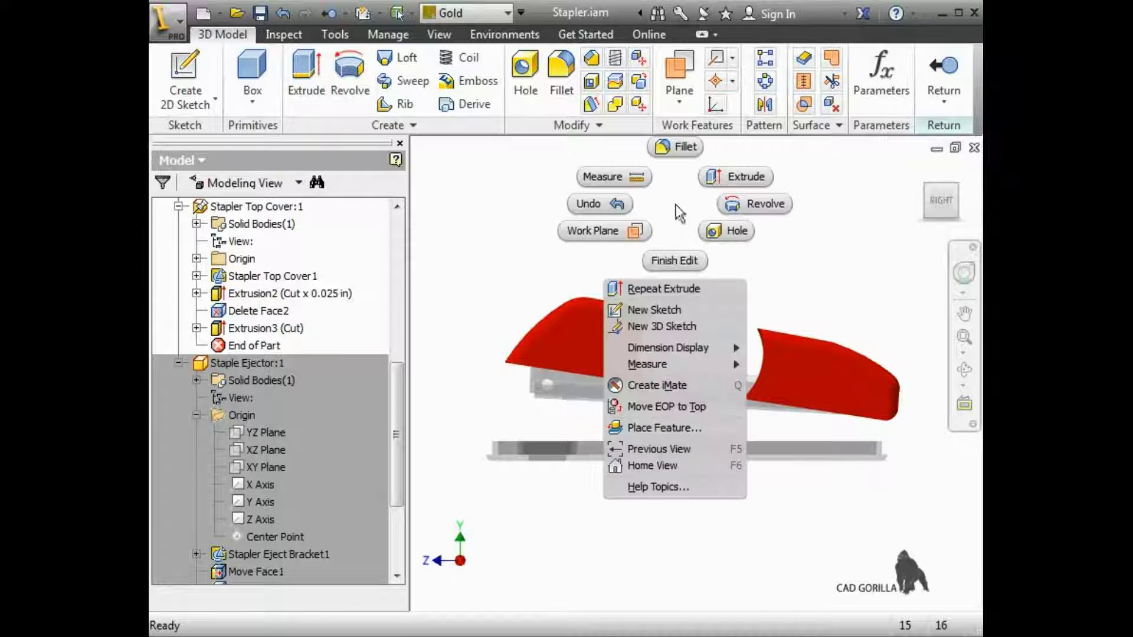
pyautogui.click(674, 261)
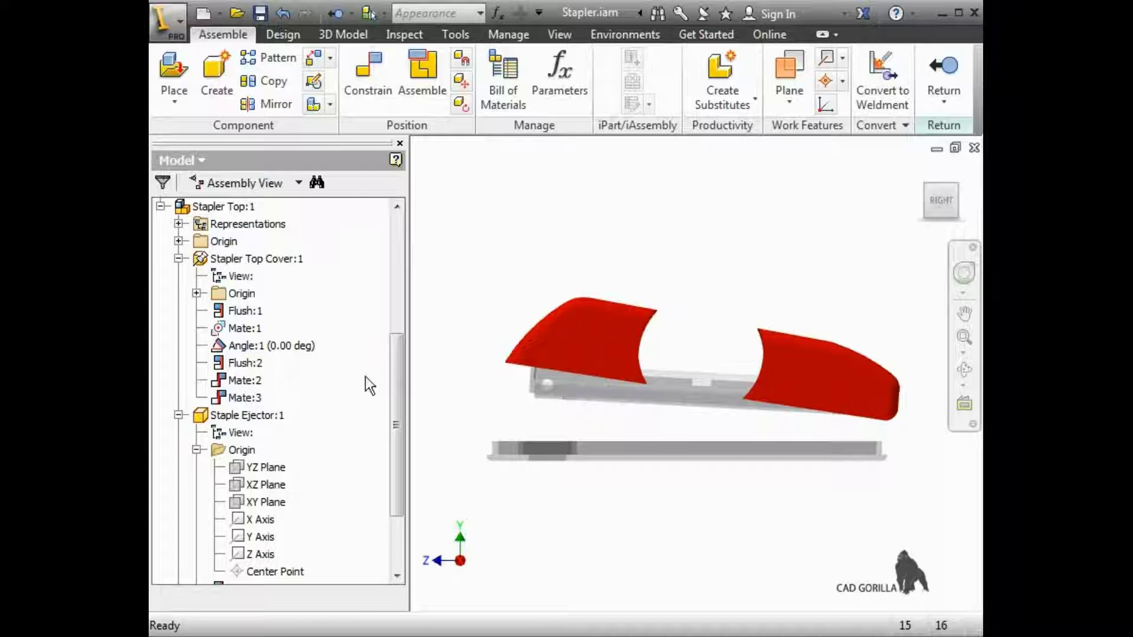
pyautogui.click(298, 182)
pyautogui.click(291, 206)
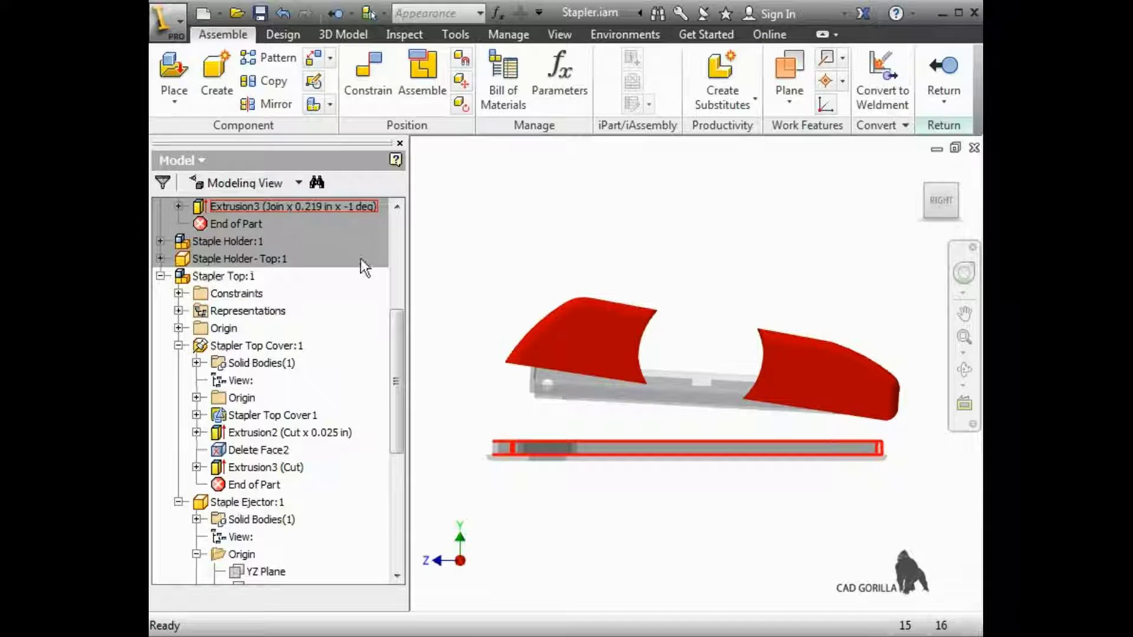